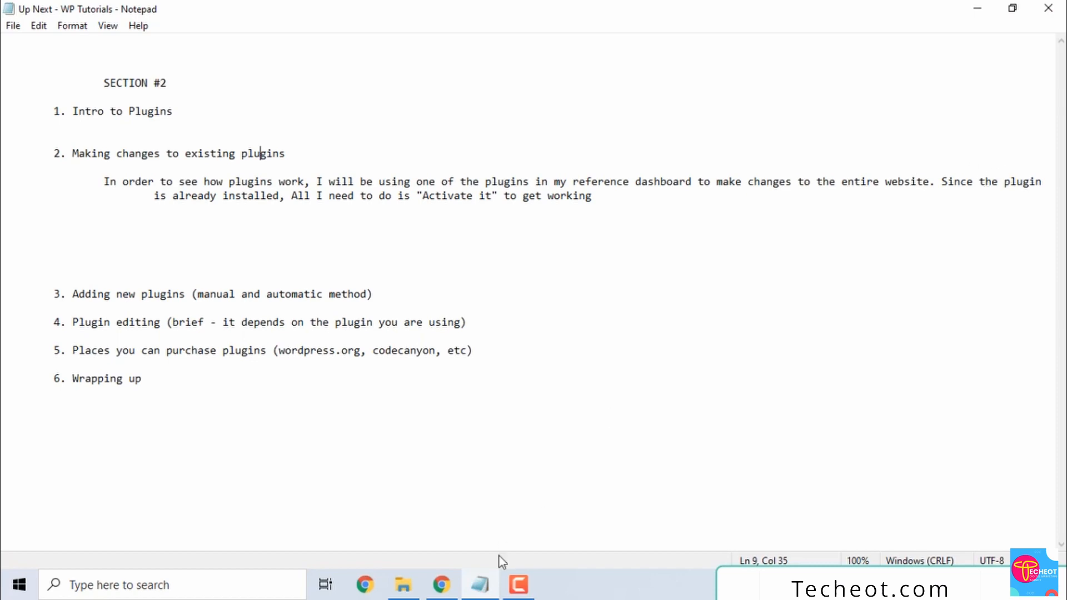
Review the installed plugins list in Chrome alongside the "Making changes to existing plugins" notes in Notepad, ending in Chrome
{"action": "left_click", "coordinate": [441, 584]}
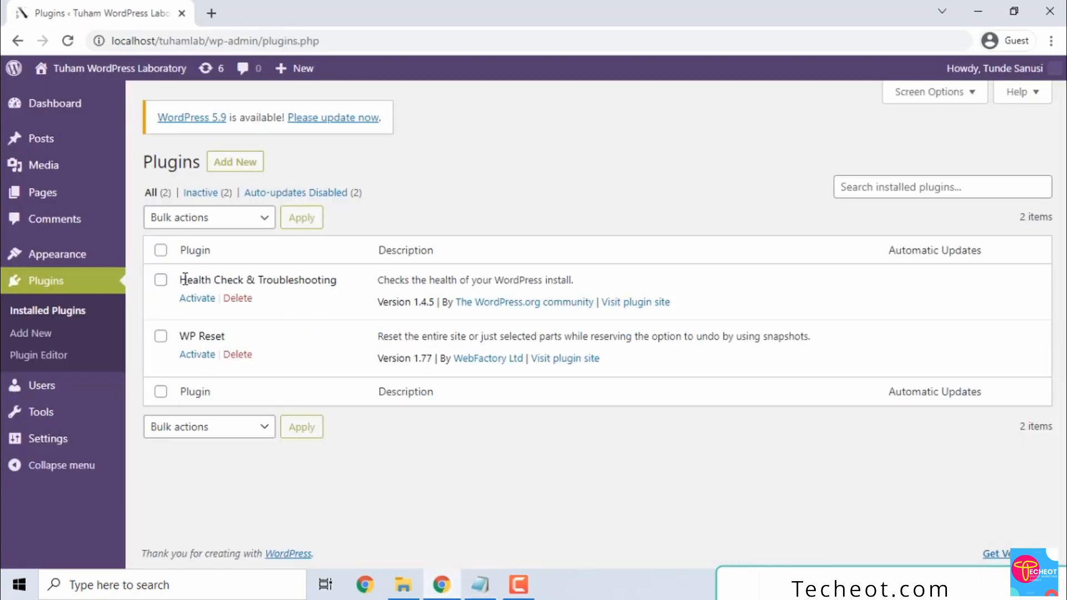
{"action": "left_click_drag", "start_coordinate": [189, 278], "coordinate": [303, 280]}
{"action": "left_click", "coordinate": [322, 283]}
{"action": "left_click", "coordinate": [480, 585]}
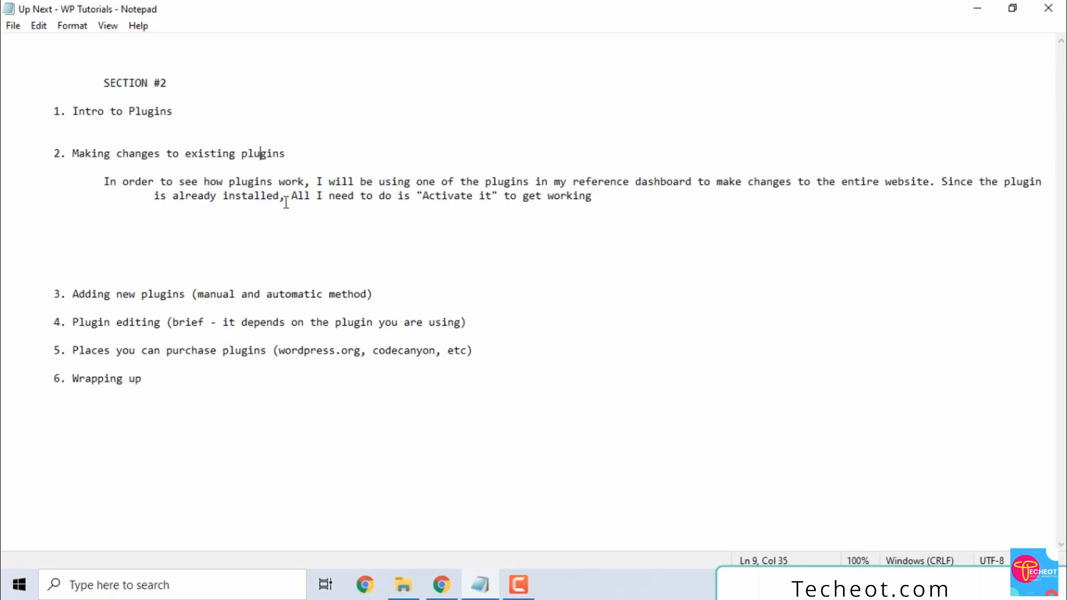
{"action": "left_click", "coordinate": [441, 584]}
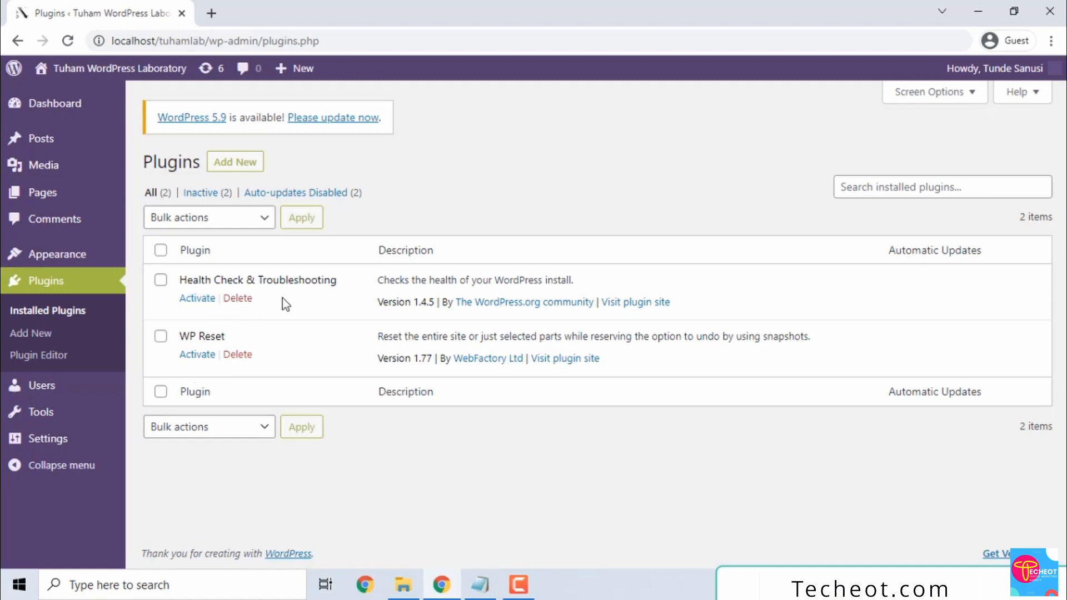
{"action": "left_click", "coordinate": [480, 585]}
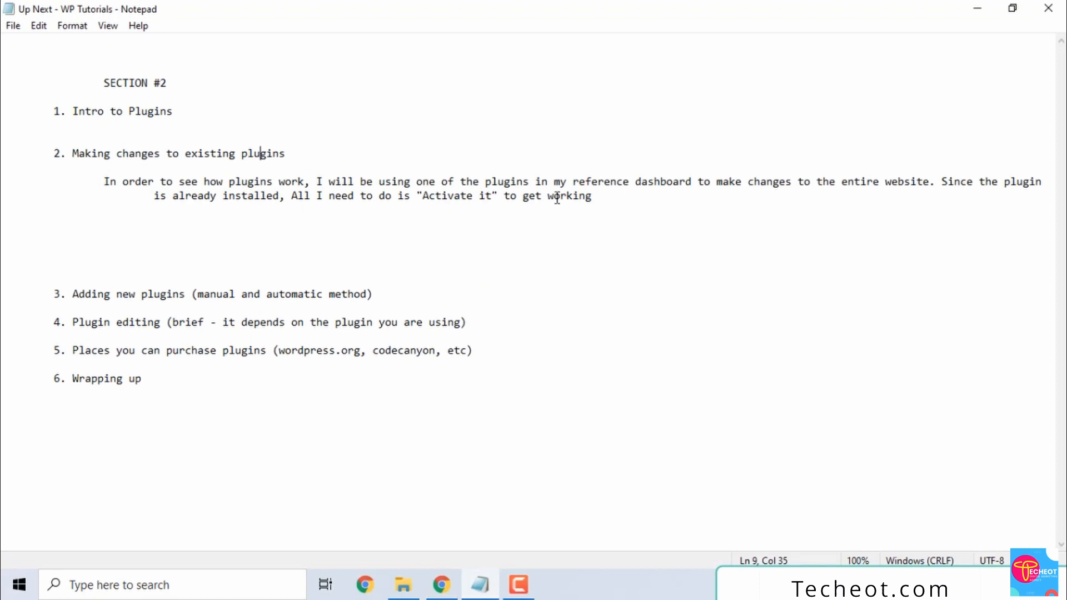
{"action": "left_click", "coordinate": [453, 585]}
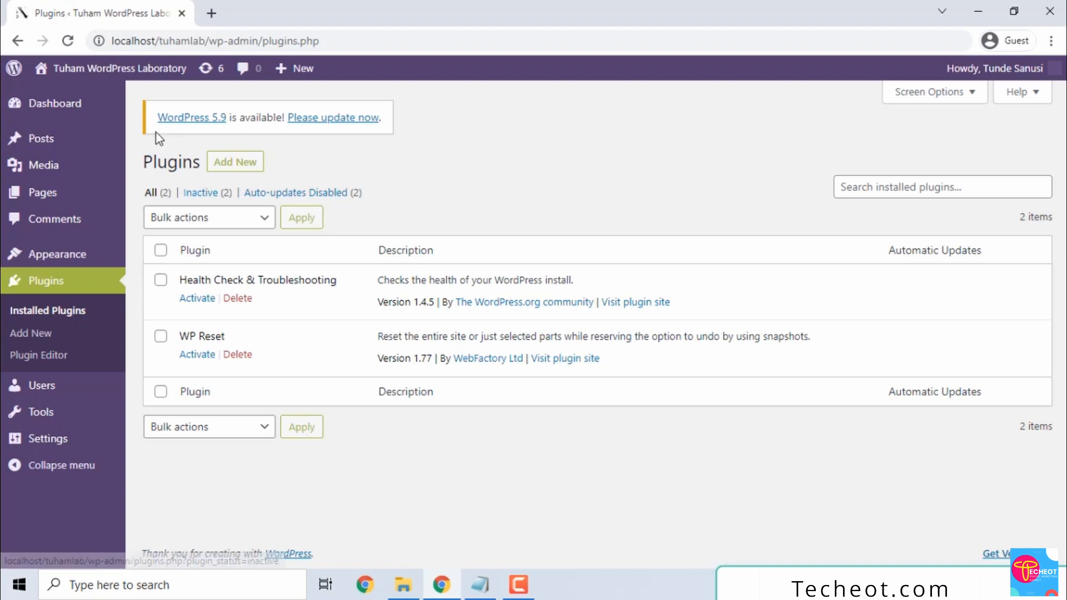
Open the Tuham WordPress Laboratory site in a new tab, reload the plugins page, and look through the site's home page
{"action": "right_click", "coordinate": [128, 66]}
{"action": "left_click", "coordinate": [150, 77]}
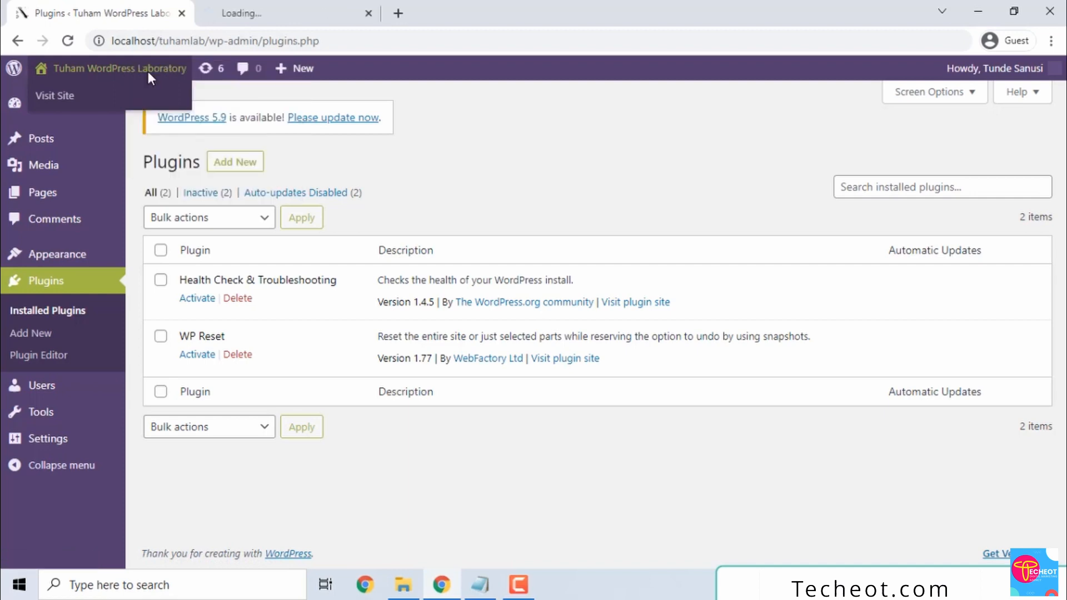
{"action": "left_click", "coordinate": [261, 13]}
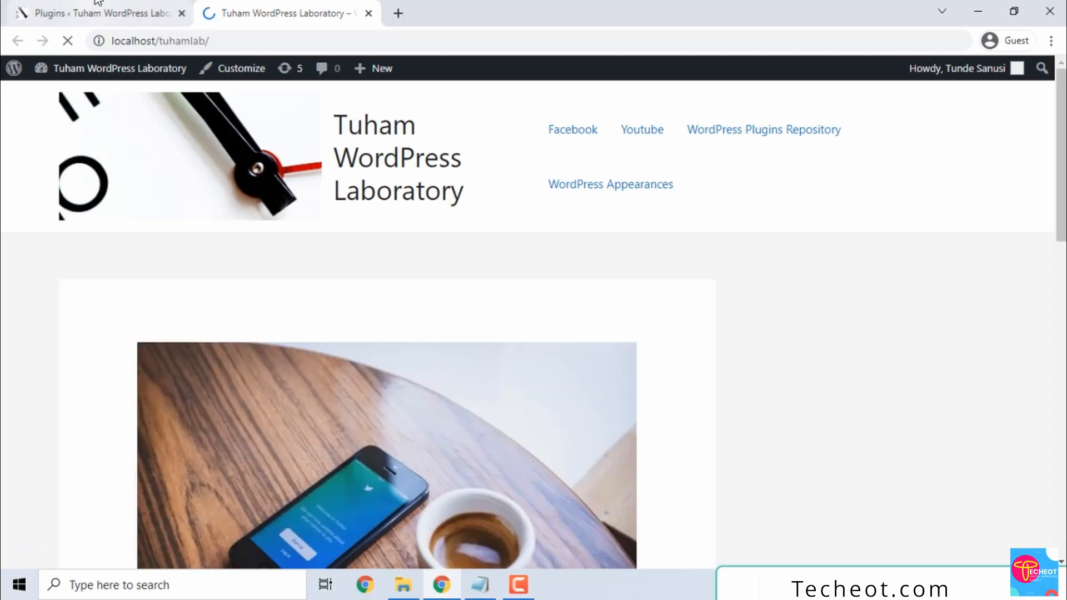
{"action": "left_click", "coordinate": [97, 5]}
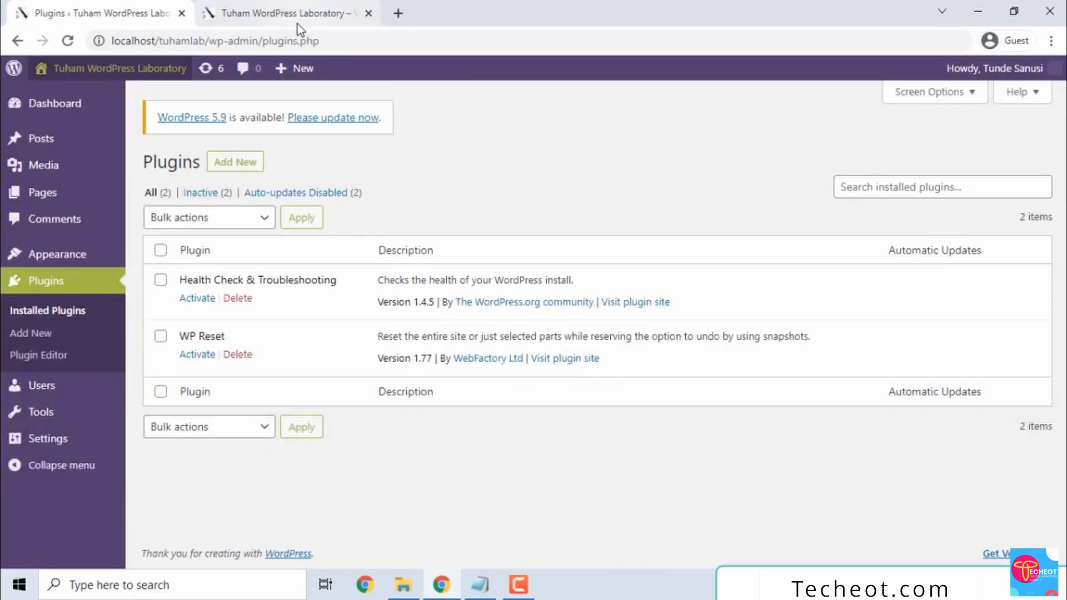
{"action": "key", "text": "F5"}
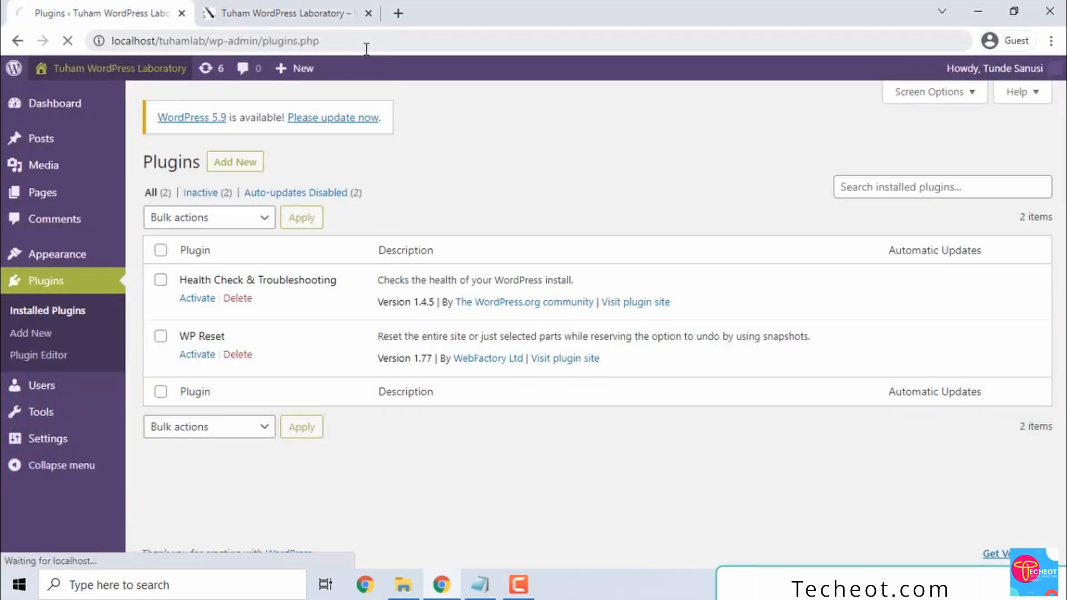
{"action": "mouse_move", "coordinate": [296, 70]}
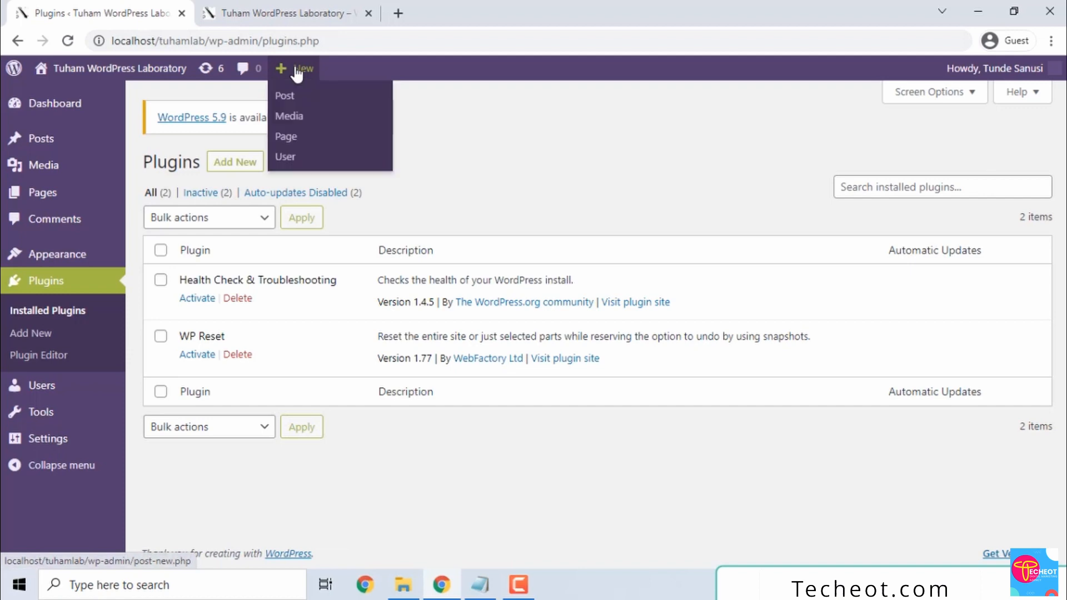
{"action": "left_click", "coordinate": [287, 6]}
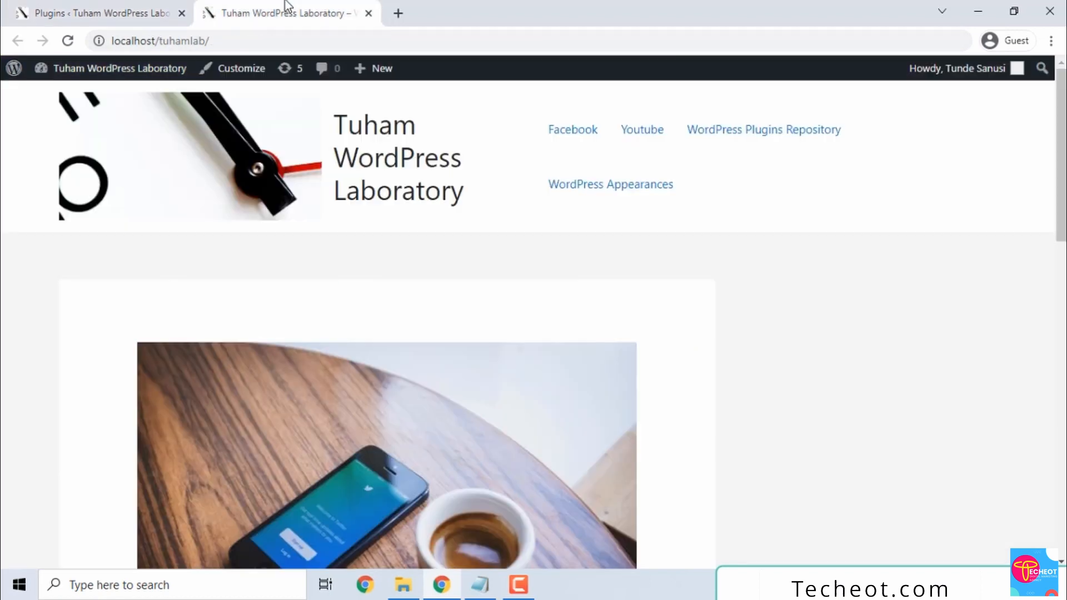
{"action": "scroll", "coordinate": [488, 236], "scroll_direction": "down", "scroll_amount": 7}
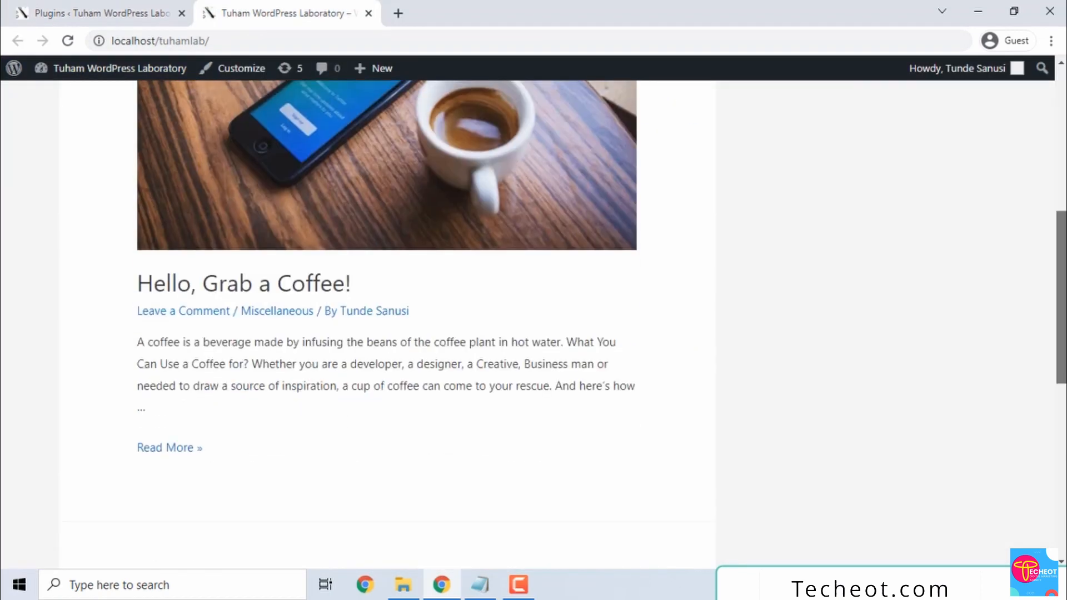
{"action": "left_click_drag", "start_coordinate": [1063, 299], "coordinate": [1063, 233]}
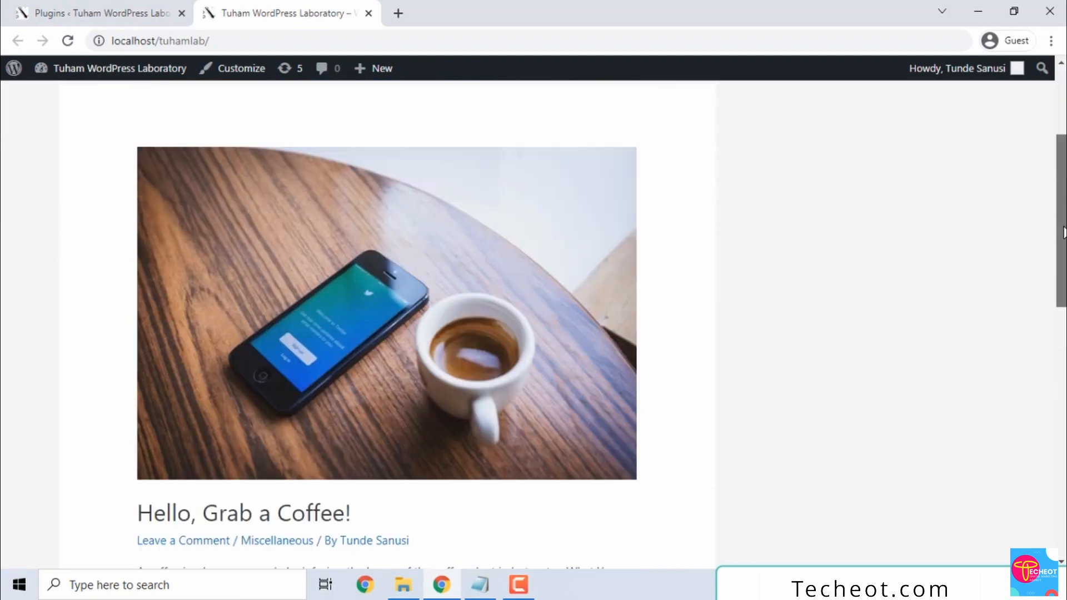
Activate the Twenty Twenty theme from the site's installed themes
{"action": "left_click", "coordinate": [85, 7]}
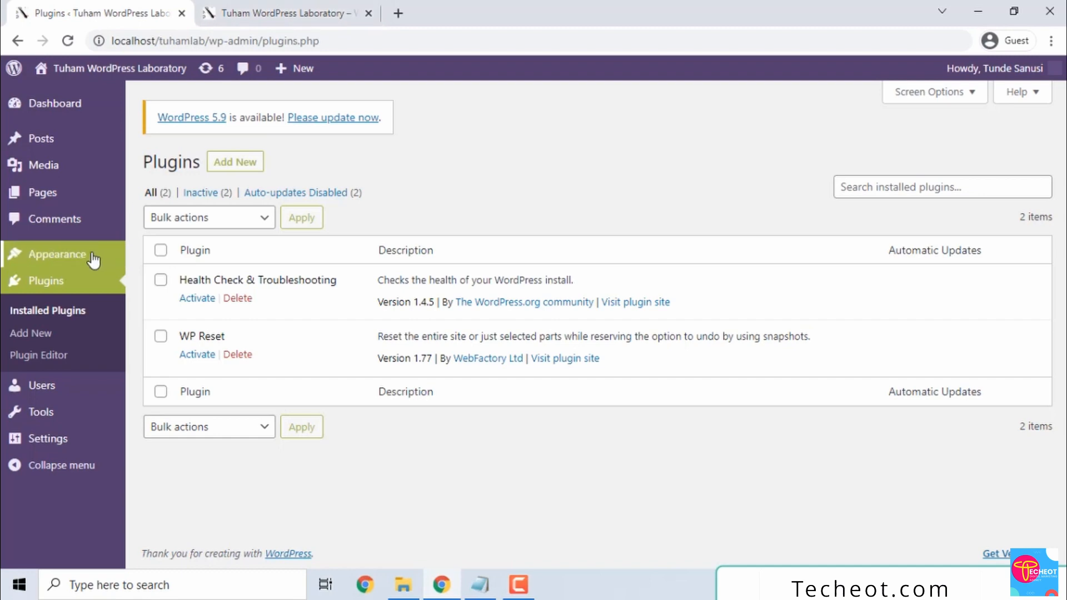
{"action": "mouse_move", "coordinate": [93, 258]}
{"action": "left_click", "coordinate": [162, 257]}
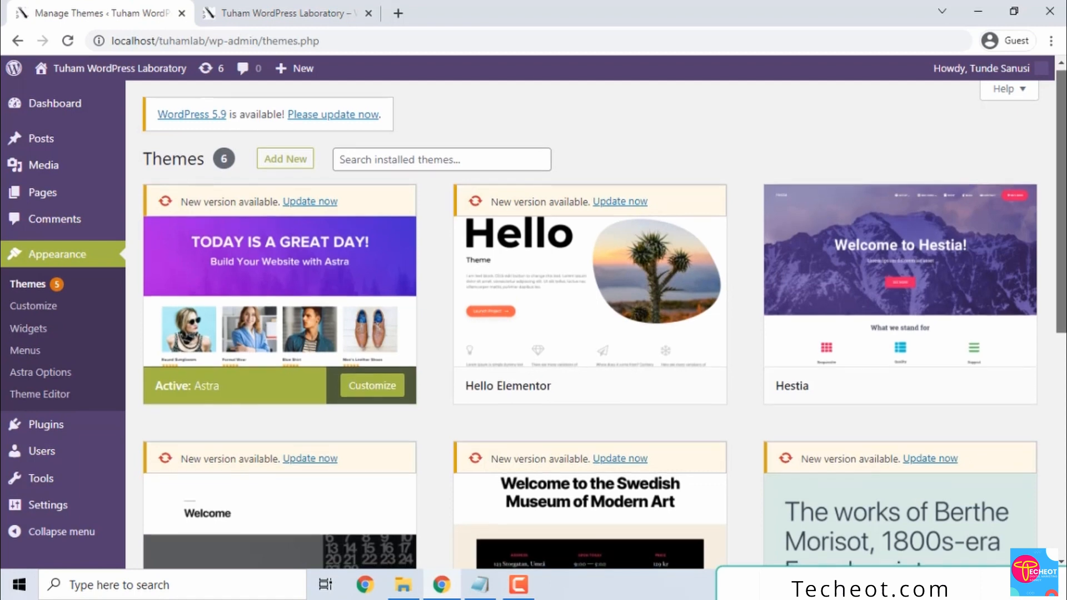
{"action": "scroll", "coordinate": [589, 322], "scroll_direction": "down", "scroll_amount": 4}
{"action": "mouse_move", "coordinate": [528, 311]}
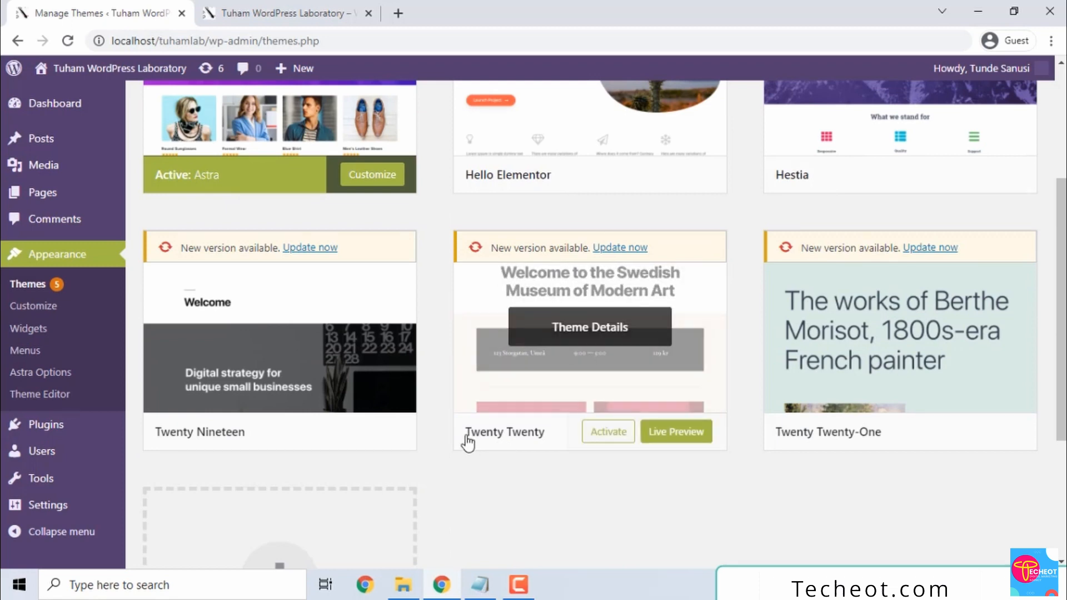
{"action": "left_click", "coordinate": [597, 433]}
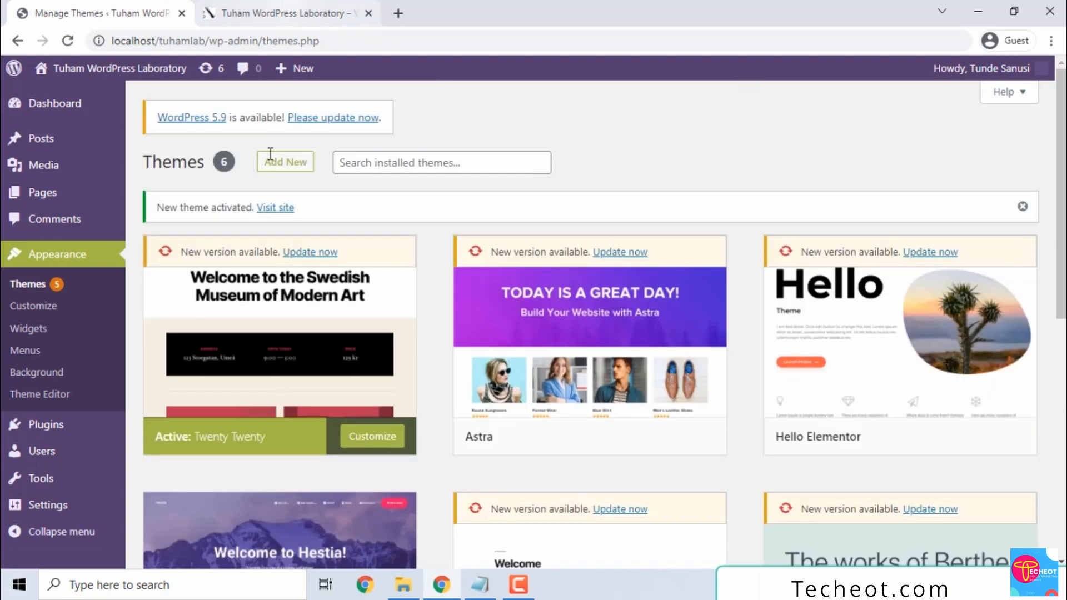
Reload the site's home page and inspect how it looks with the new theme
{"action": "left_click", "coordinate": [274, 5]}
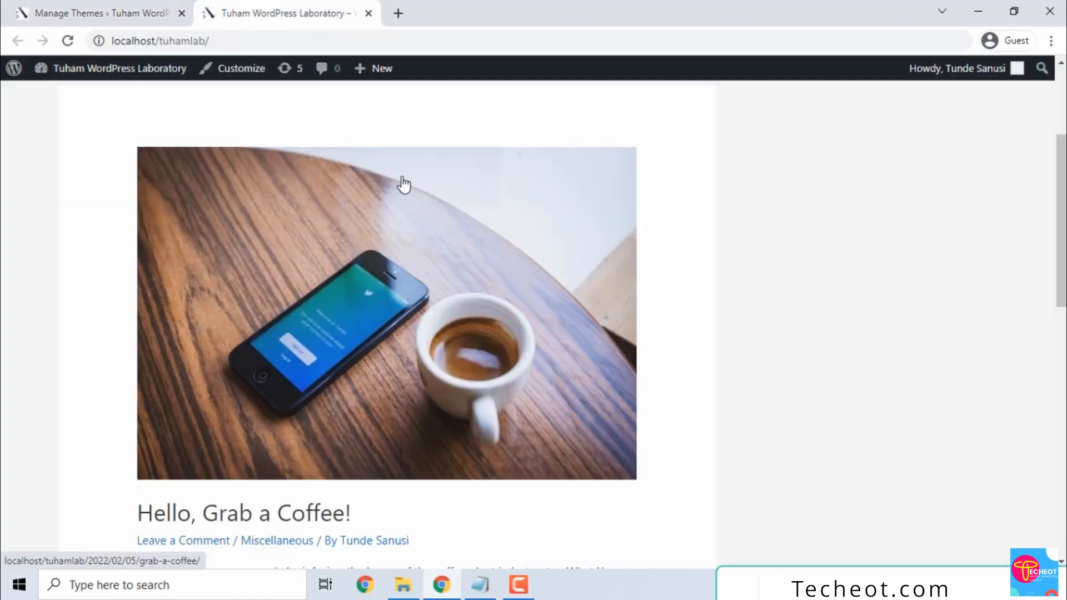
{"action": "key", "text": "F5"}
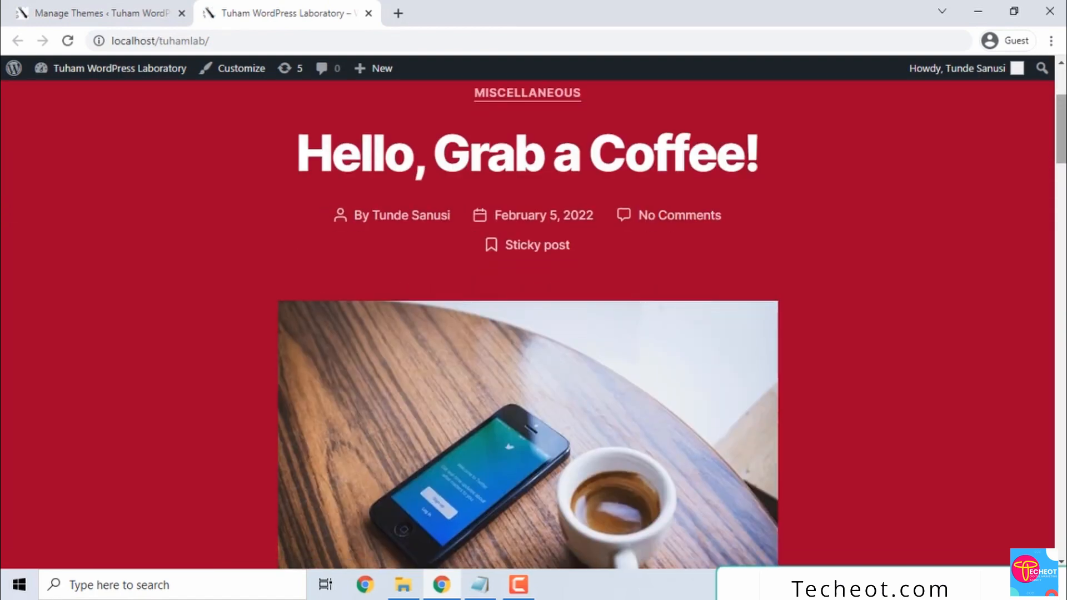
{"action": "left_click_drag", "start_coordinate": [1062, 128], "coordinate": [1062, 160]}
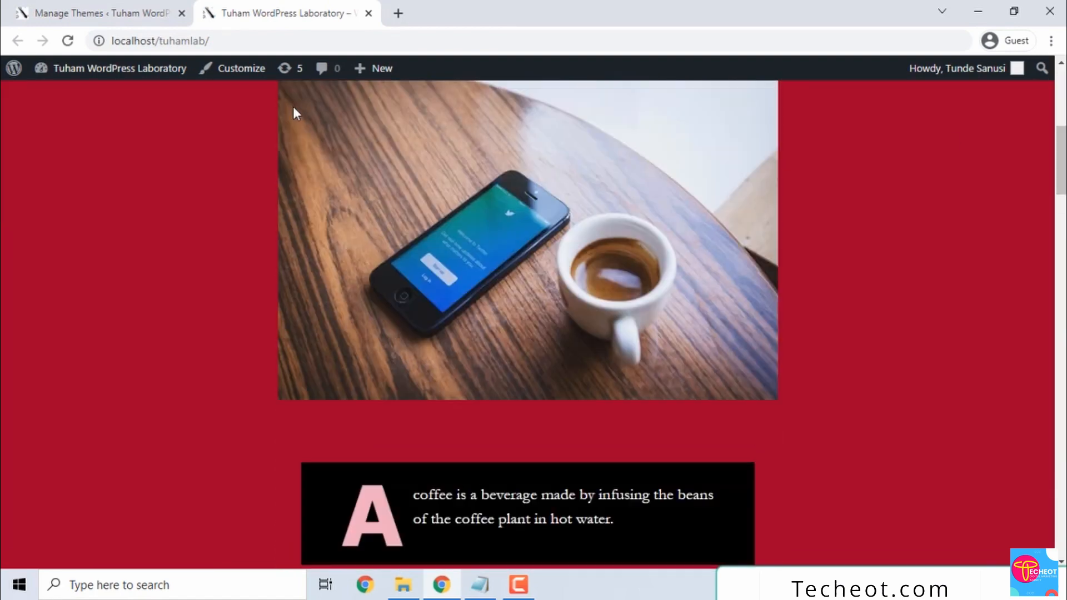
Activate the Health Check & Troubleshooting plugin from the installed plugins, checking the Notepad outline beforehand
{"action": "left_click", "coordinate": [128, 11]}
{"action": "left_click", "coordinate": [48, 425]}
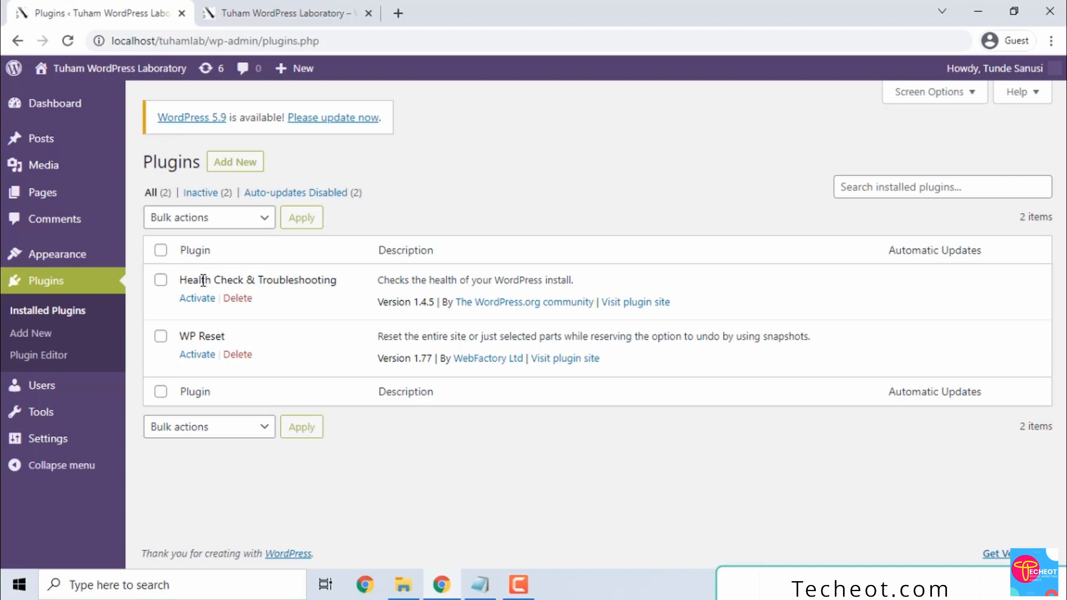
{"action": "left_click", "coordinate": [480, 585]}
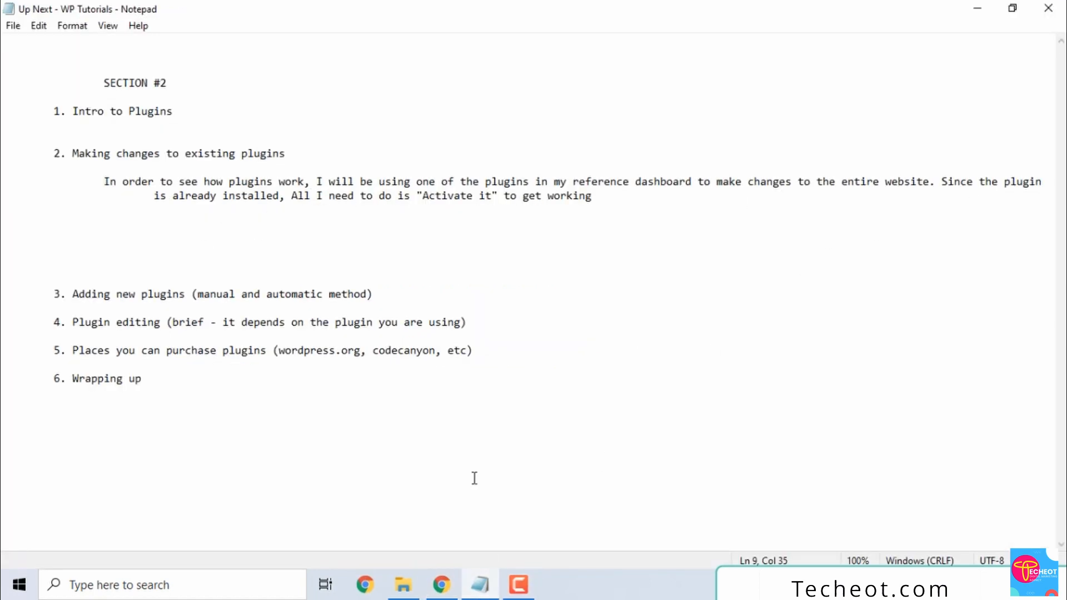
{"action": "left_click", "coordinate": [441, 589]}
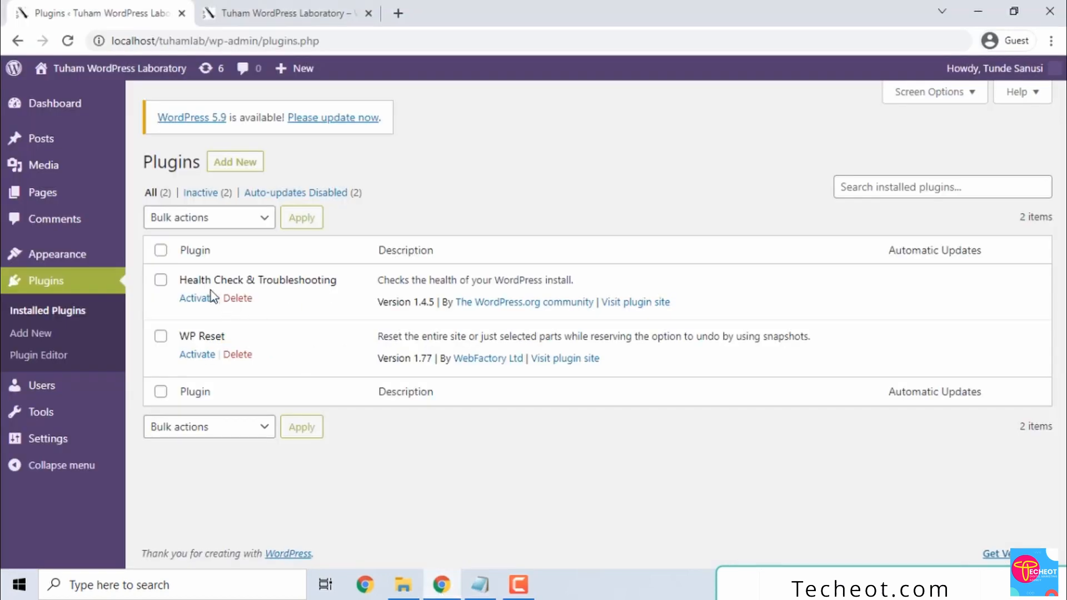
{"action": "left_click", "coordinate": [198, 299]}
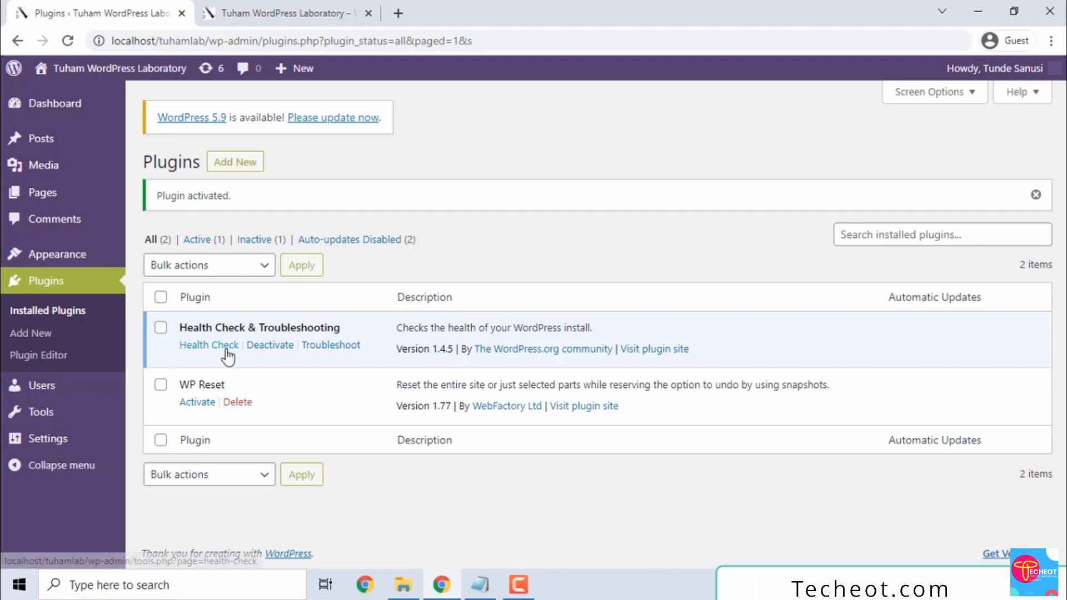
Open the Site Health page through the Health Check & Troubleshooting plugin's Health Check link
{"action": "mouse_move", "coordinate": [60, 115]}
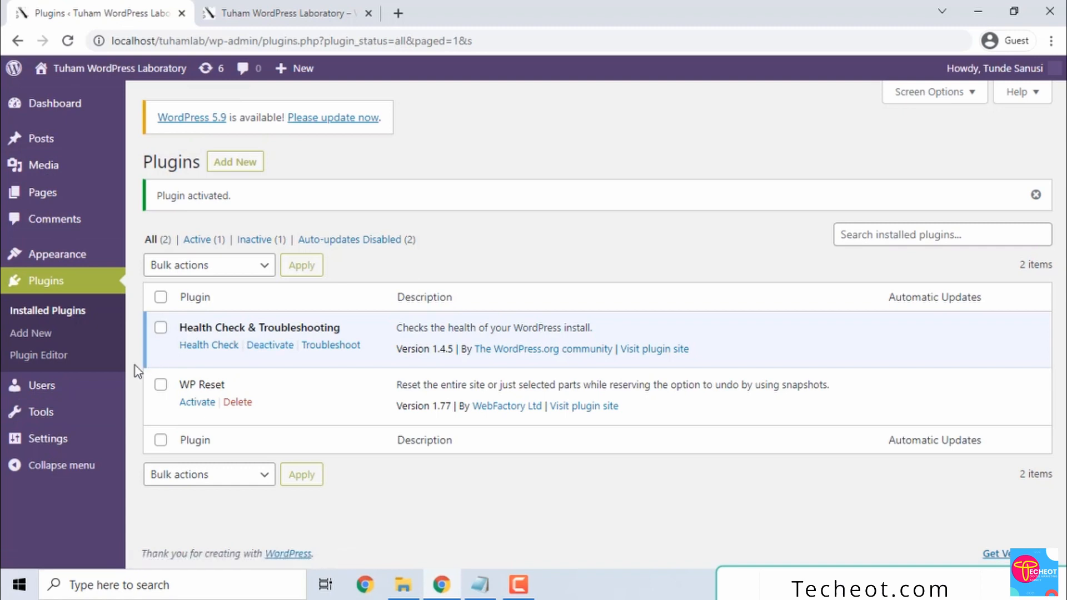
{"action": "mouse_move", "coordinate": [39, 416]}
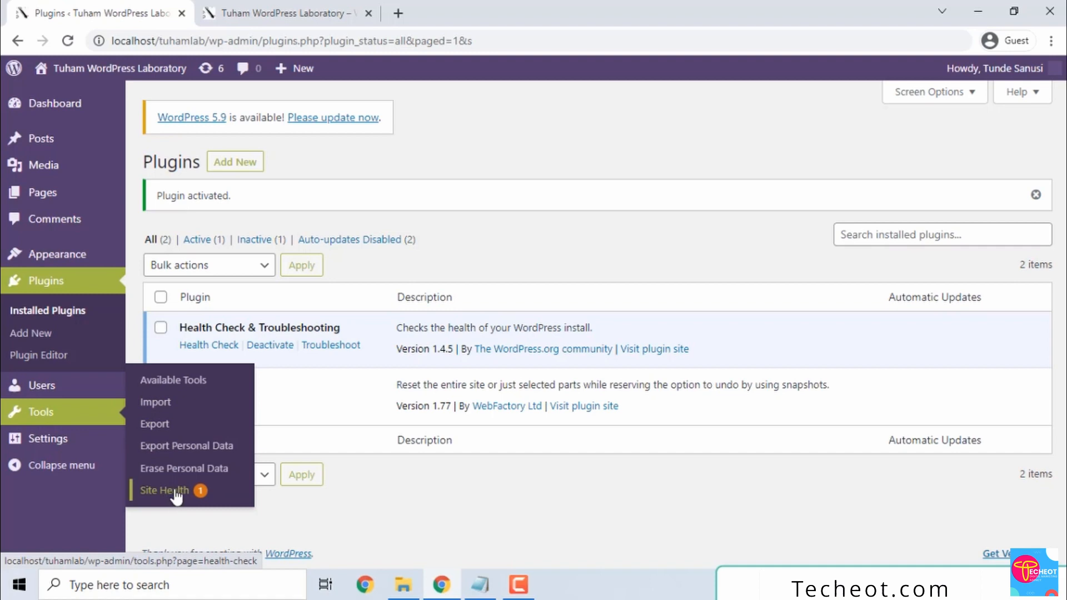
{"action": "mouse_move", "coordinate": [26, 445]}
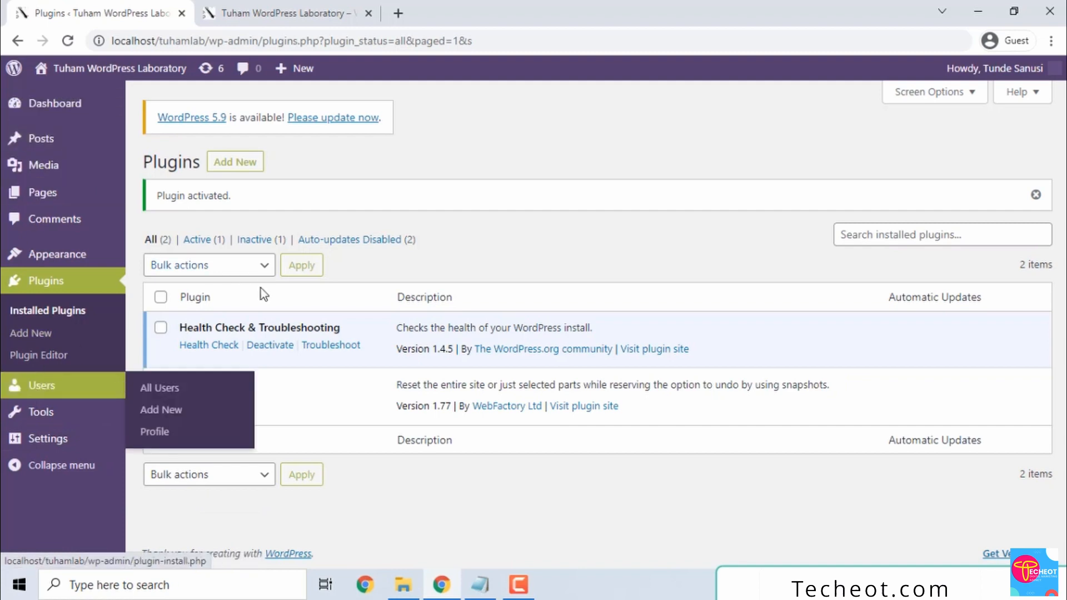
{"action": "left_click", "coordinate": [213, 349]}
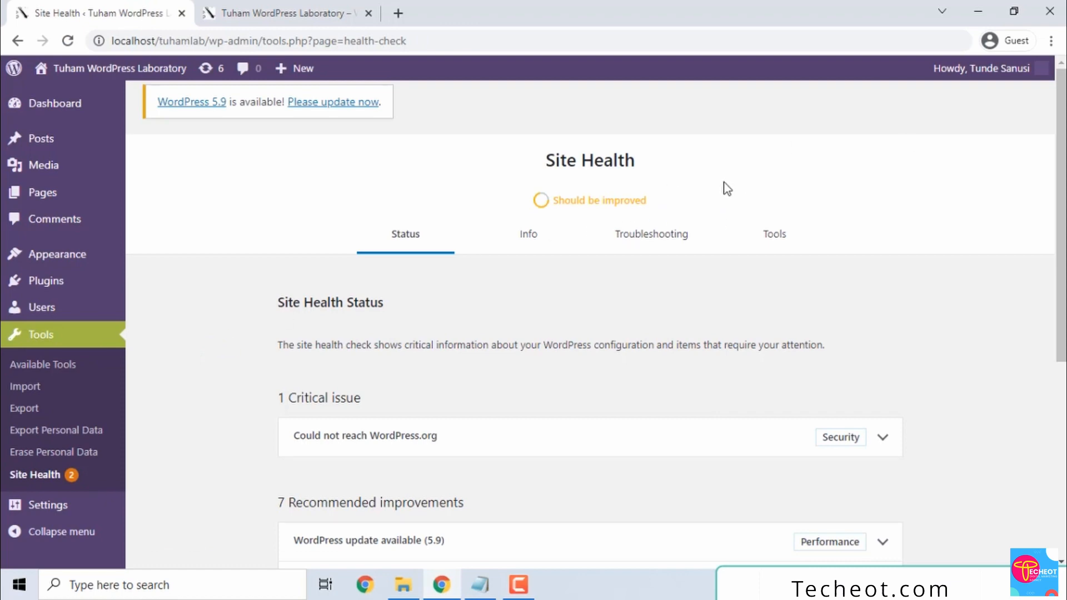
Read the details of the "Could not reach WordPress.org" critical issue, and collapse them again
{"action": "mouse_move", "coordinate": [1060, 218]}
{"action": "left_mouse_down"}
{"action": "mouse_move", "coordinate": [1060, 354]}
{"action": "mouse_move", "coordinate": [1060, 218]}
{"action": "left_mouse_up"}
{"action": "scroll", "coordinate": [235, 259], "scroll_direction": "down", "scroll_amount": 3}
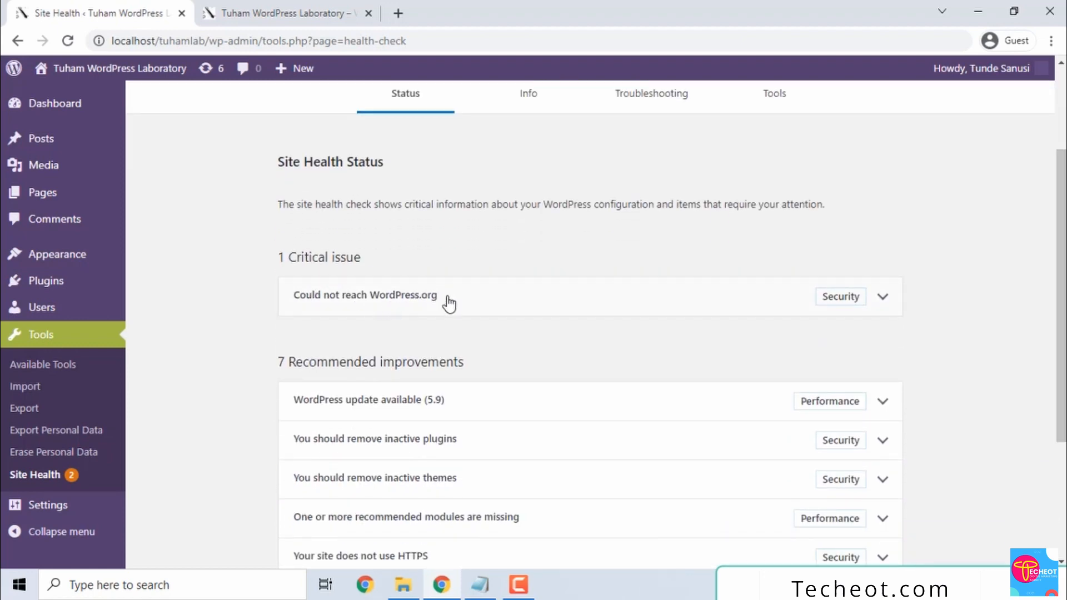
{"action": "left_click", "coordinate": [883, 297]}
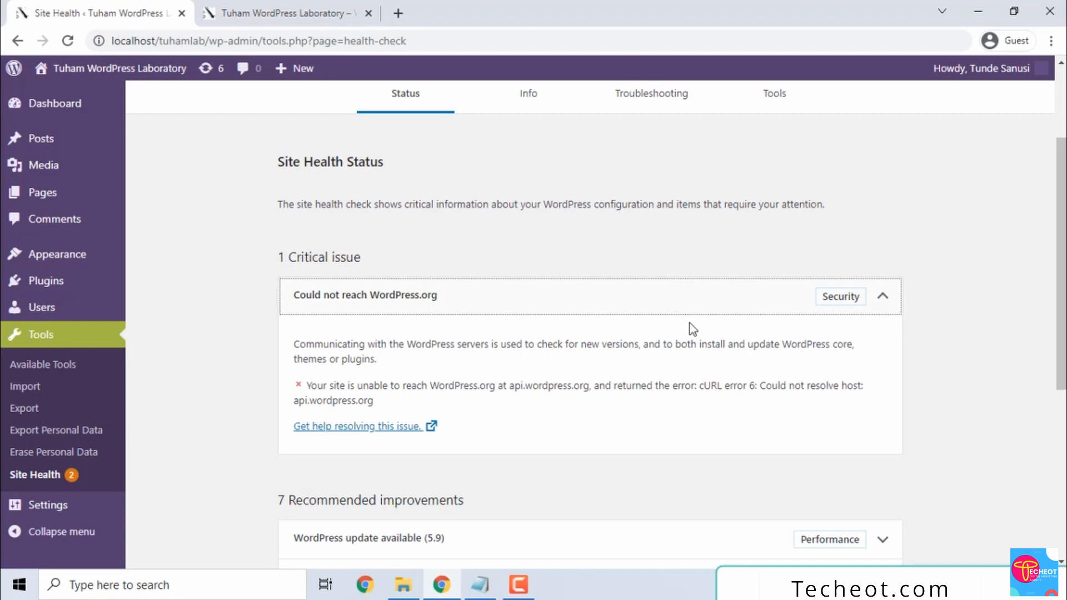
{"action": "left_click", "coordinate": [886, 297]}
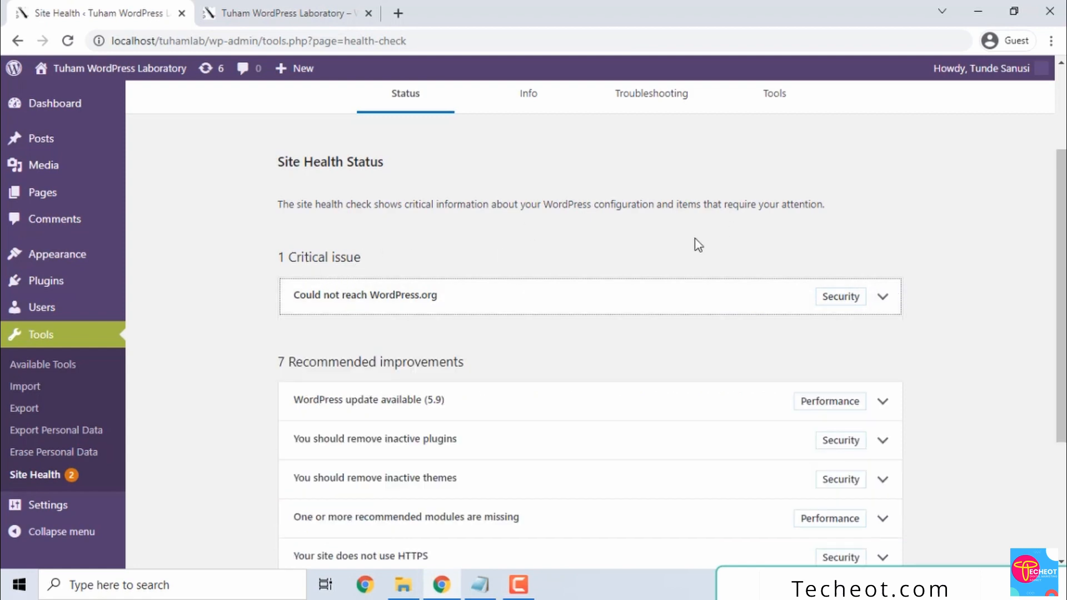
Expand the recommended improvements about the WordPress 5.9 update and removing inactive plugins to read their details
{"action": "scroll", "coordinate": [472, 212], "scroll_direction": "down", "scroll_amount": 2}
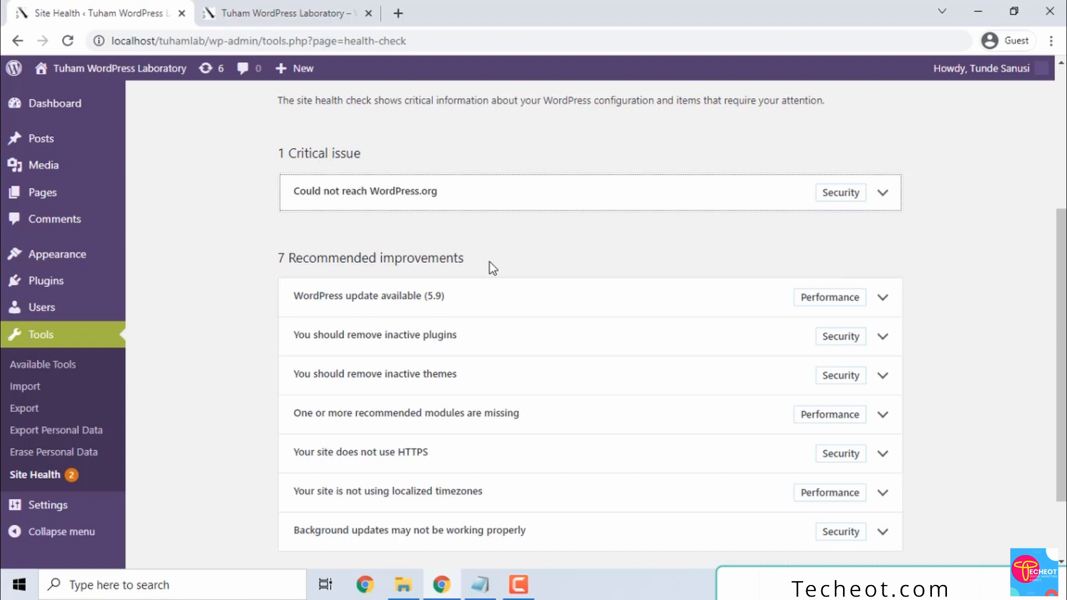
{"action": "left_click", "coordinate": [345, 300]}
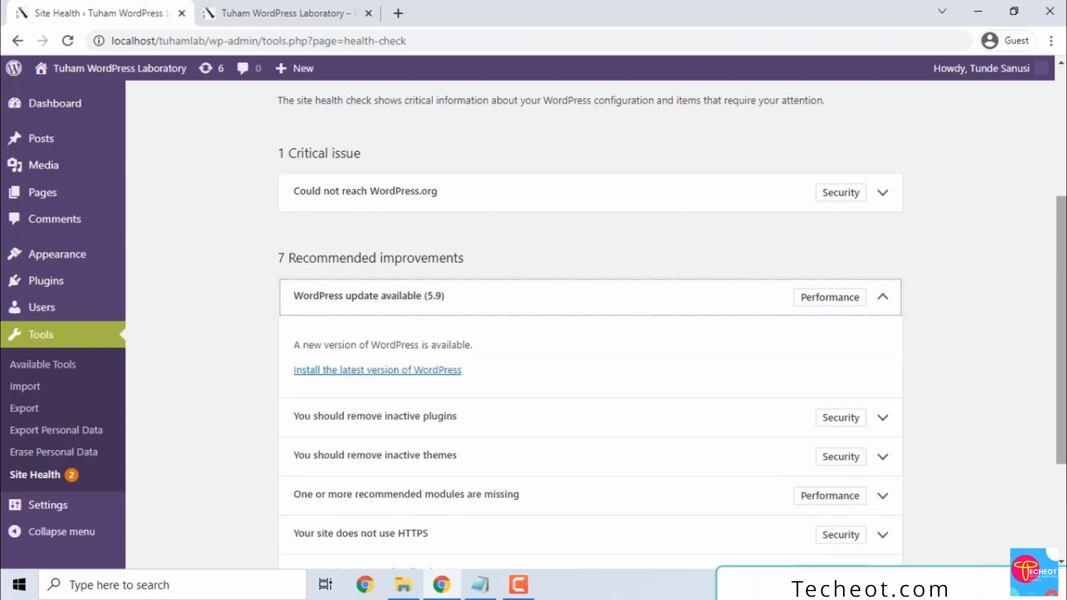
{"action": "scroll", "coordinate": [706, 422], "scroll_direction": "down", "scroll_amount": 3}
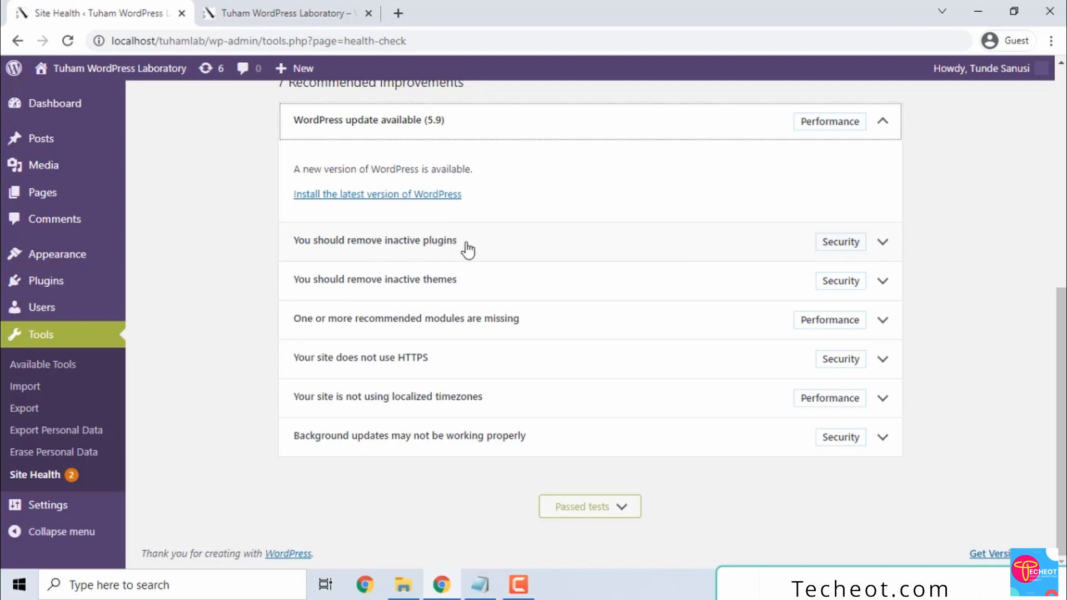
{"action": "left_click", "coordinate": [883, 243]}
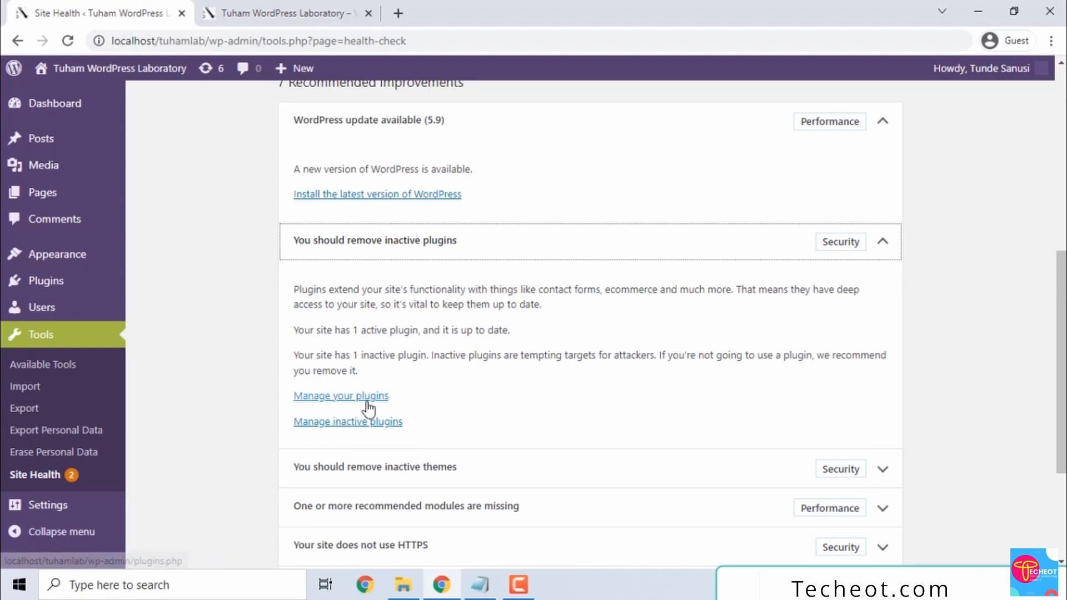
Collapse the inactive plugins recommendation, read the details of "You should remove inactive themes", and collapse them again
{"action": "left_click", "coordinate": [880, 243]}
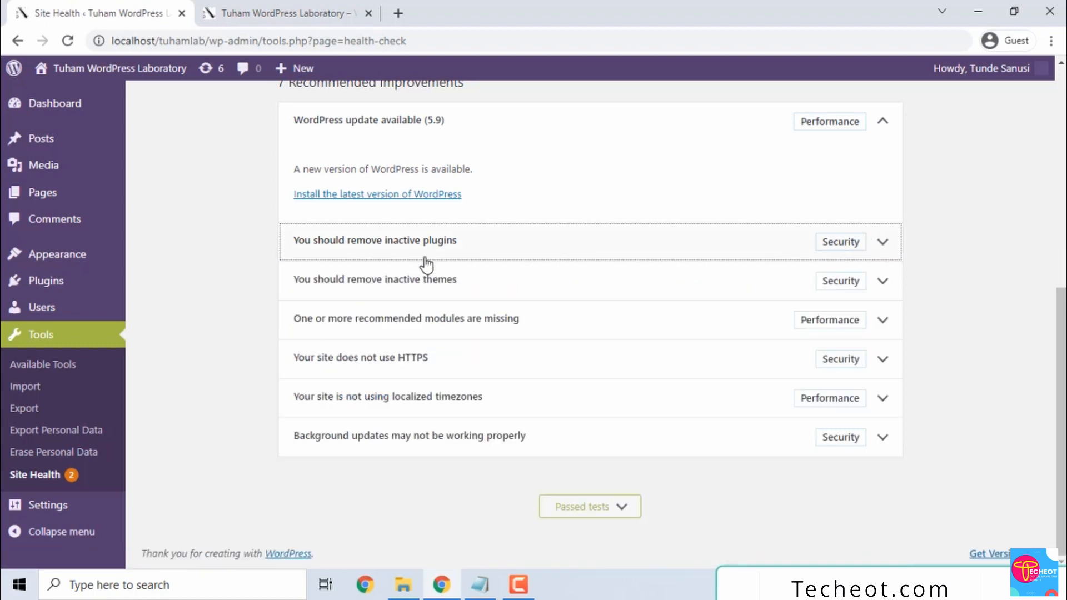
{"action": "left_click", "coordinate": [880, 283]}
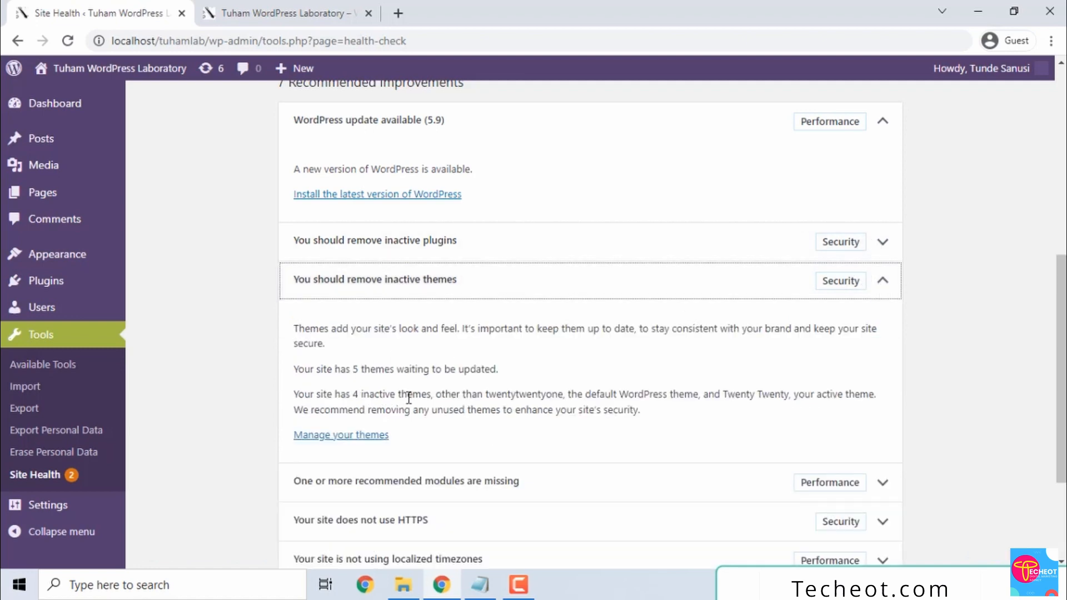
{"action": "left_click", "coordinate": [549, 397]}
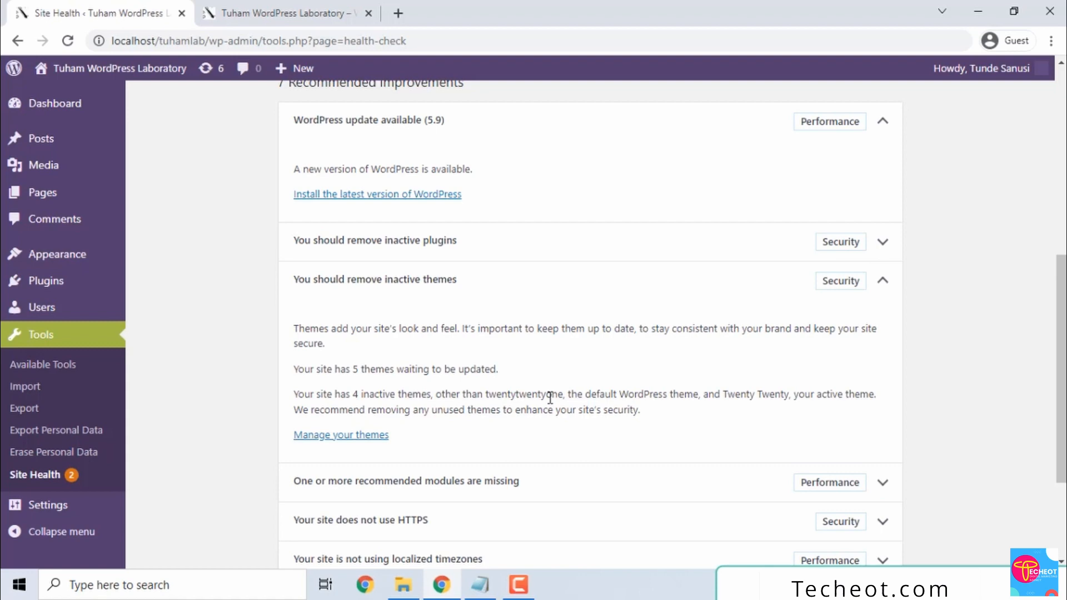
{"action": "left_click", "coordinate": [879, 286]}
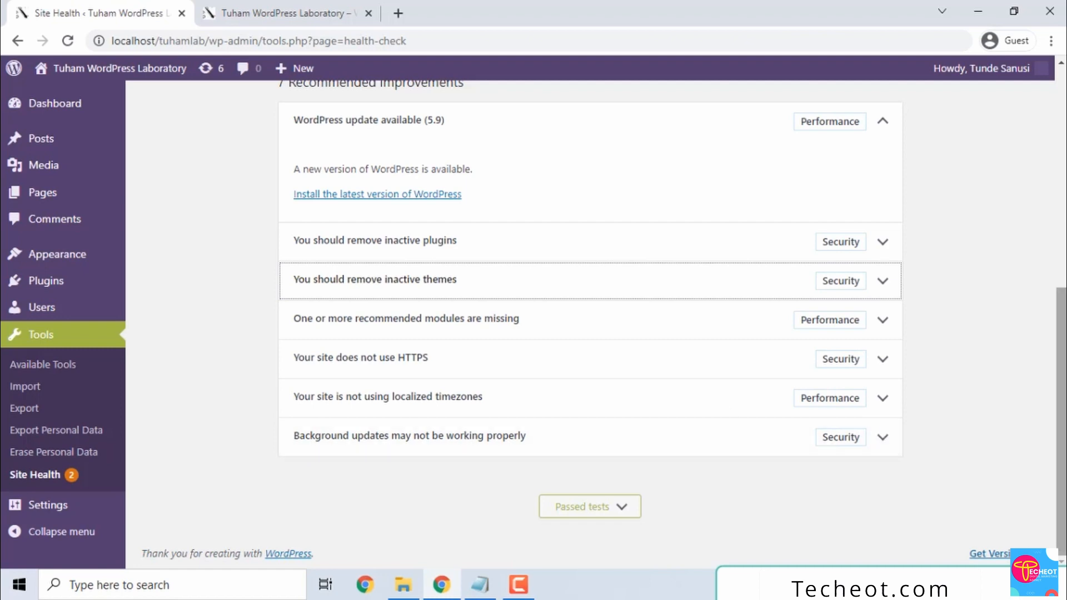
Expand the passed tests below the recommended improvements and review the items with no issues detected
{"action": "mouse_move", "coordinate": [1061, 461]}
{"action": "left_mouse_down"}
{"action": "mouse_move", "coordinate": [1061, 421]}
{"action": "mouse_move", "coordinate": [1061, 462]}
{"action": "left_mouse_up"}
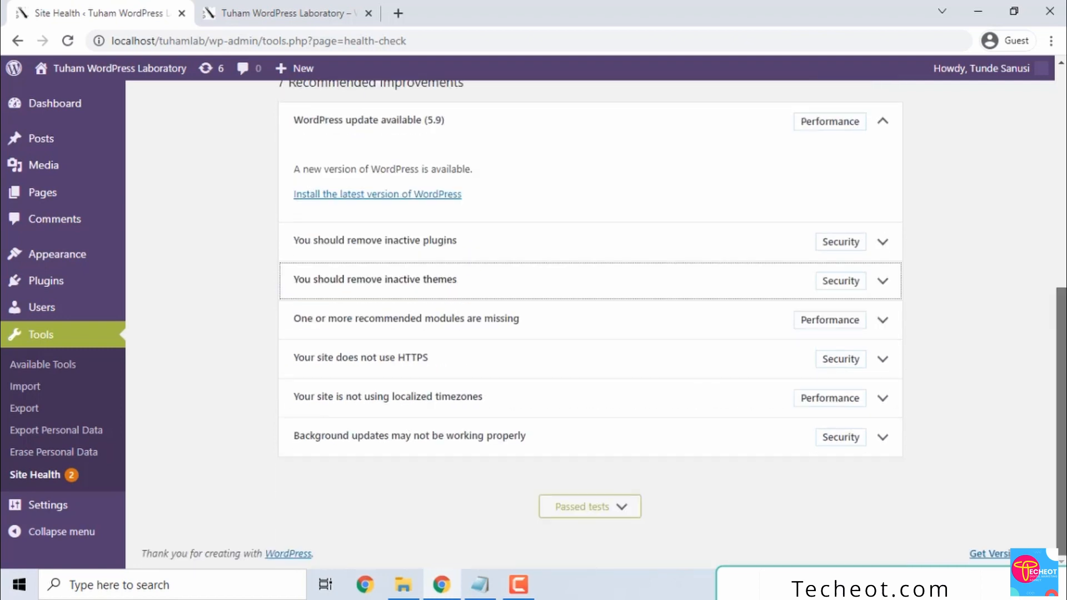
{"action": "left_click", "coordinate": [580, 510]}
{"action": "left_click_drag", "start_coordinate": [1060, 278], "coordinate": [1060, 428]}
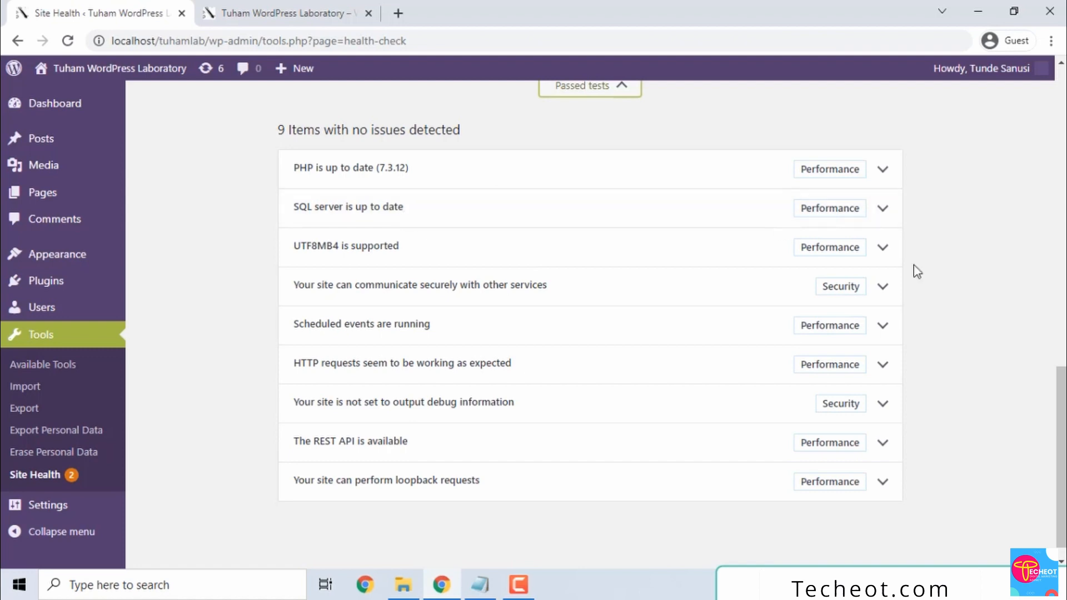
View the Info section of Site Health and the Troubleshooting mode description
{"action": "left_click_drag", "start_coordinate": [1060, 395], "coordinate": [1060, 119]}
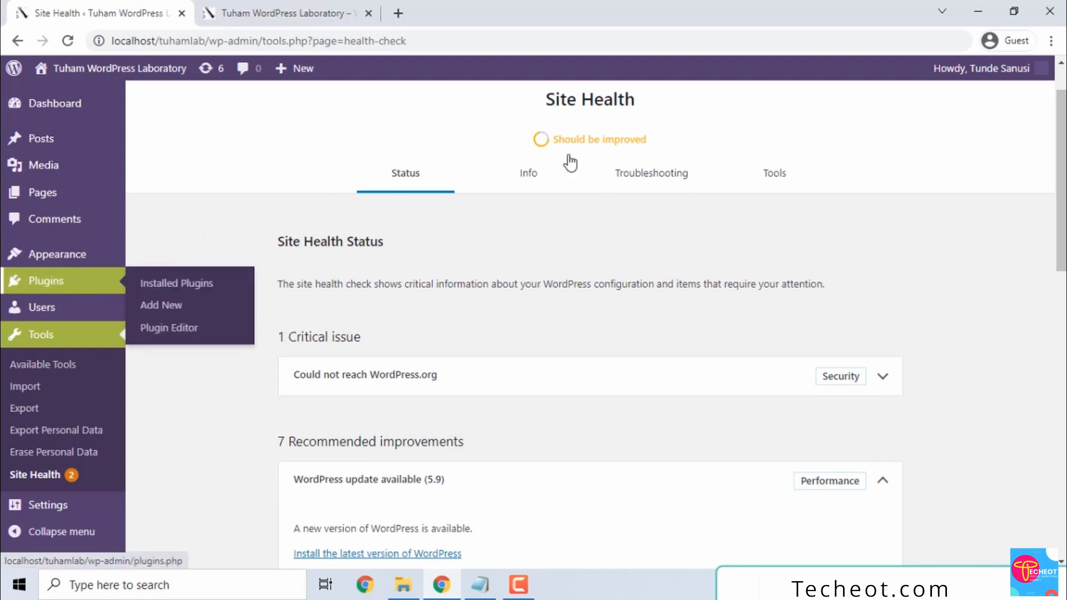
{"action": "left_click_drag", "start_coordinate": [1064, 180], "coordinate": [1063, 181]}
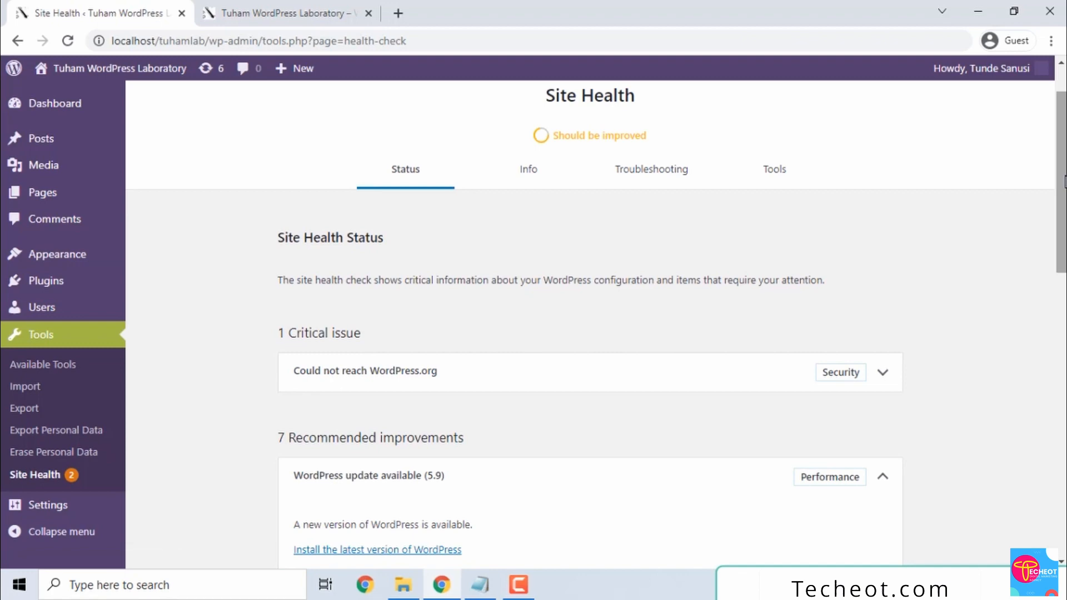
{"action": "left_click", "coordinate": [525, 177]}
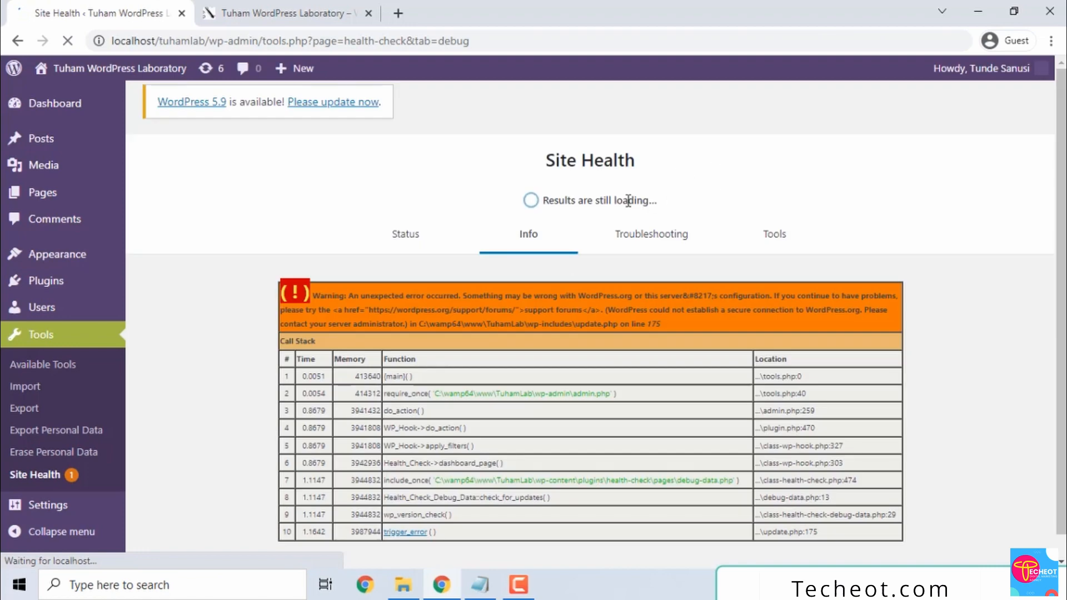
{"action": "left_click", "coordinate": [651, 234]}
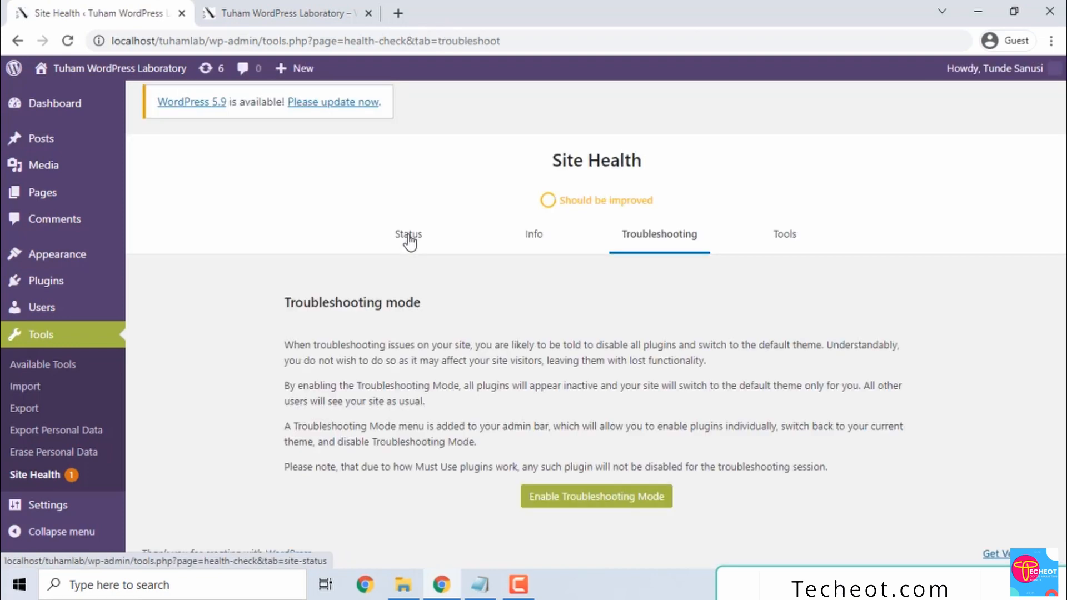